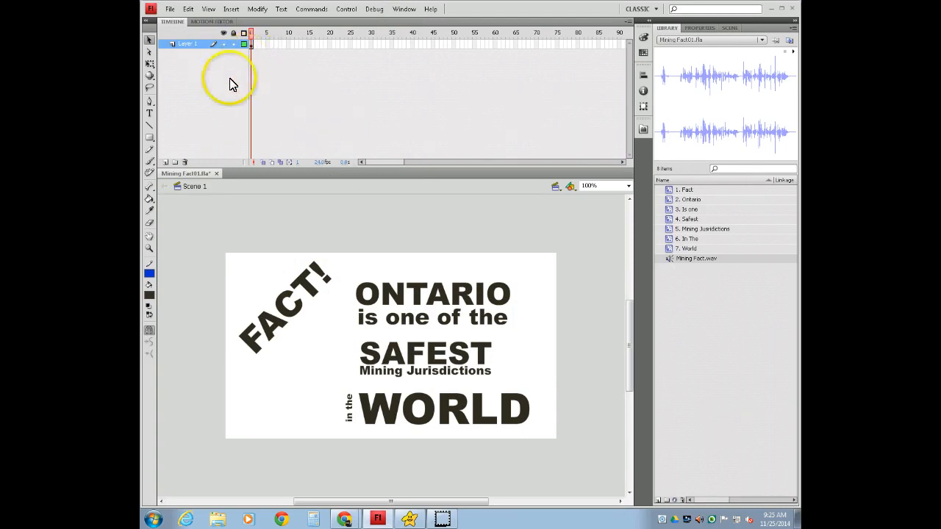
- Inspect the separate text clips on the stage, from FACT! through WORLD, and the layer frame that holds them
click(397, 289)
click(397, 358)
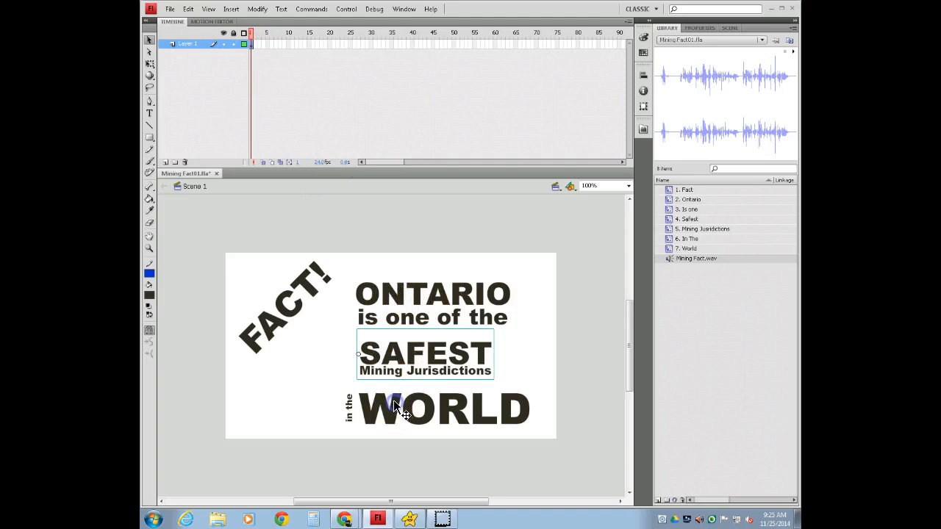
click(391, 408)
click(377, 260)
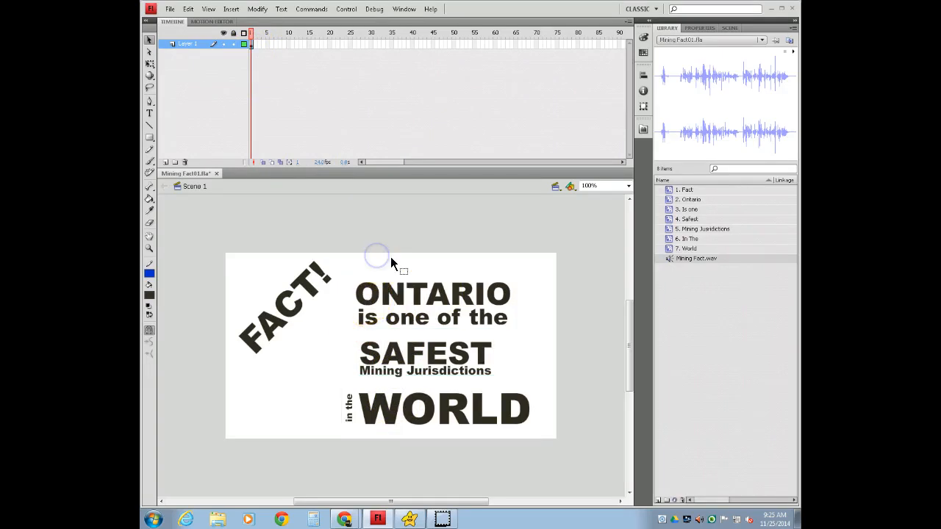
click(417, 295)
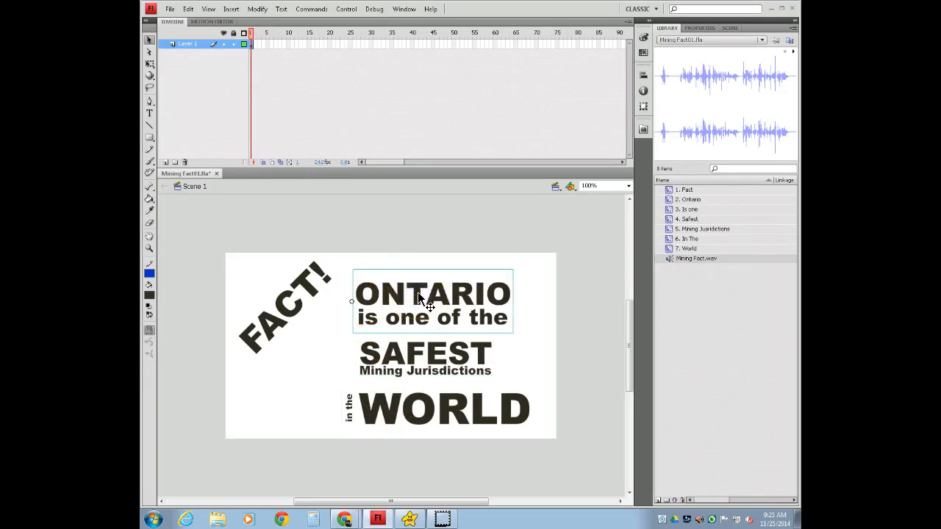
drag(418, 293, 412, 362)
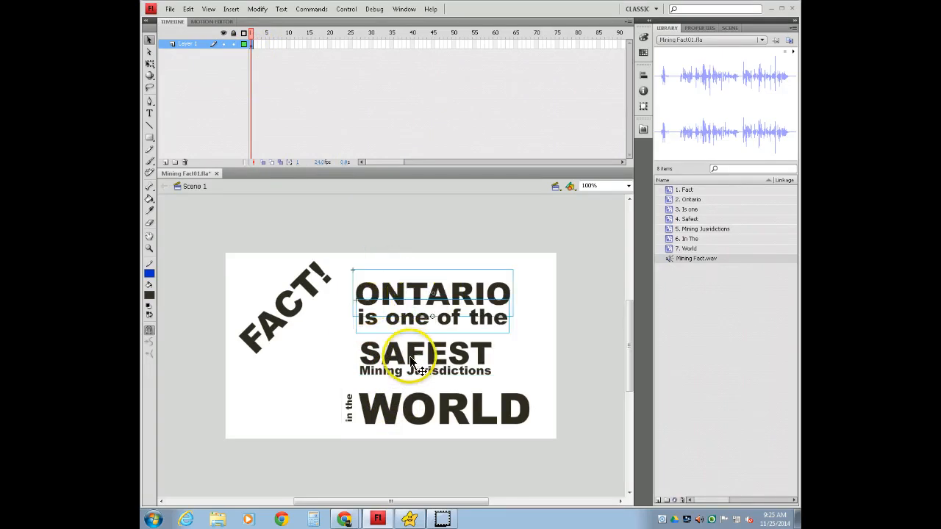
click(410, 357)
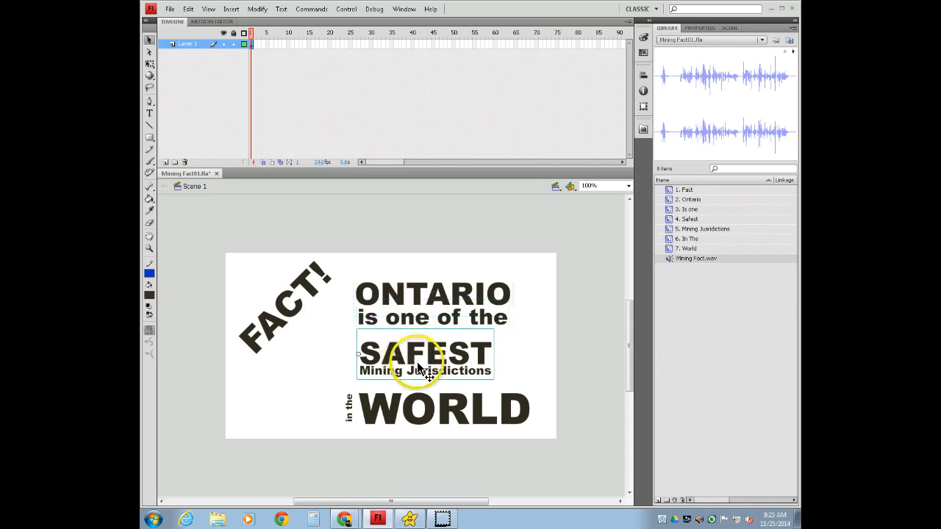
click(388, 421)
click(376, 257)
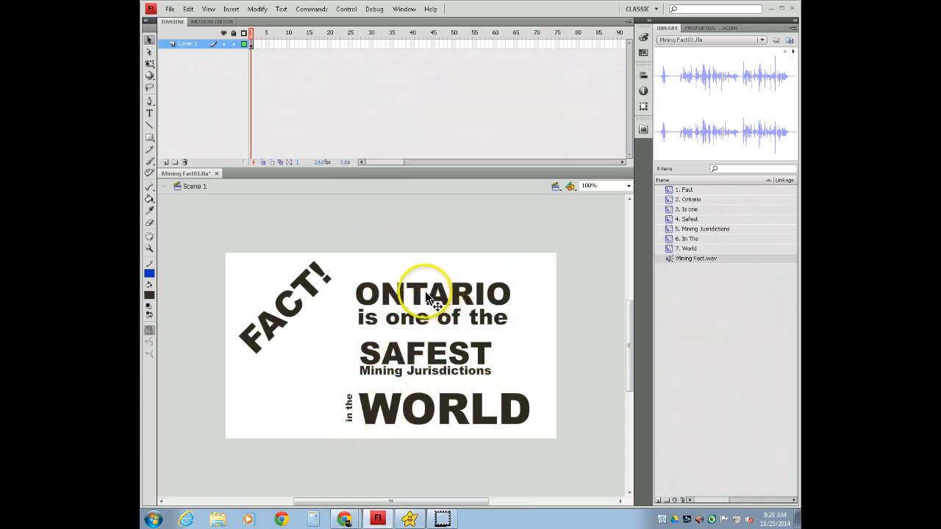
click(251, 44)
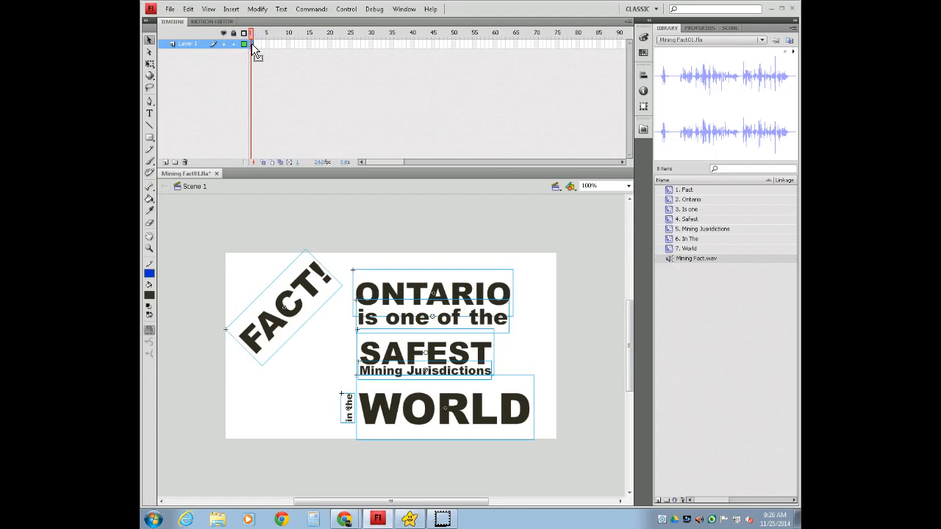
click(483, 220)
click(538, 236)
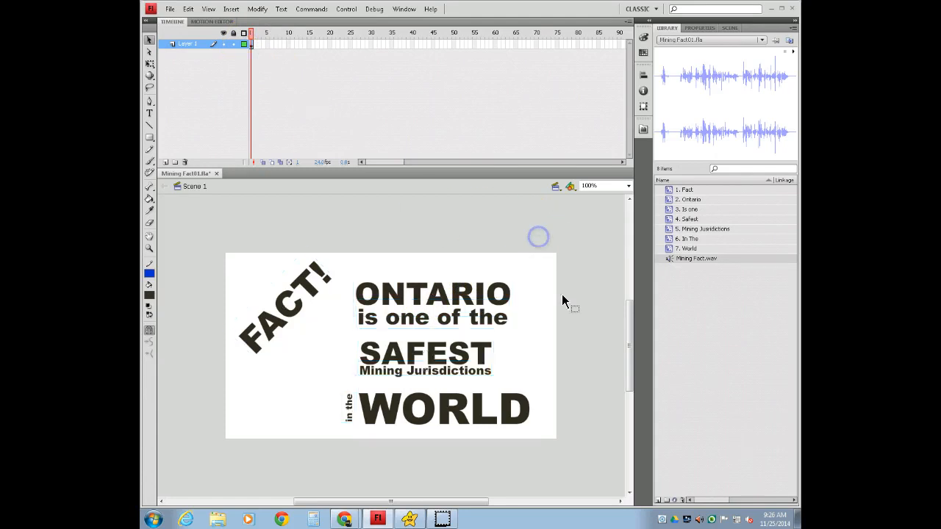
click(315, 284)
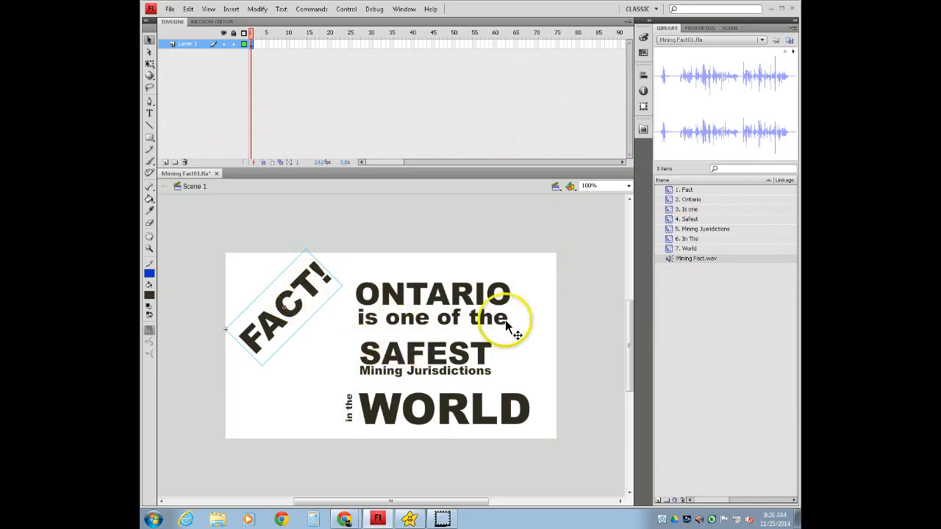
- Preview the numbered text symbols and the Mining Fact.wav sound in the library
click(683, 191)
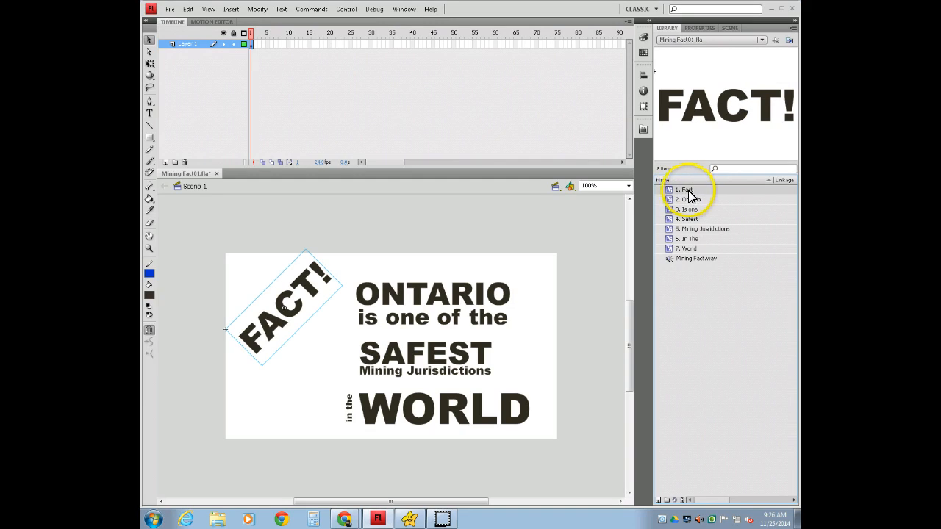
click(687, 199)
click(690, 209)
click(690, 220)
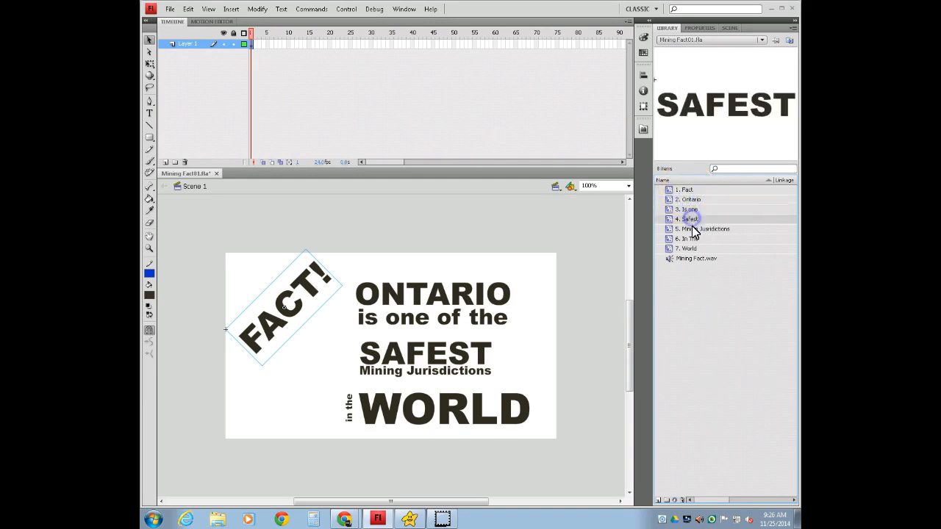
click(691, 229)
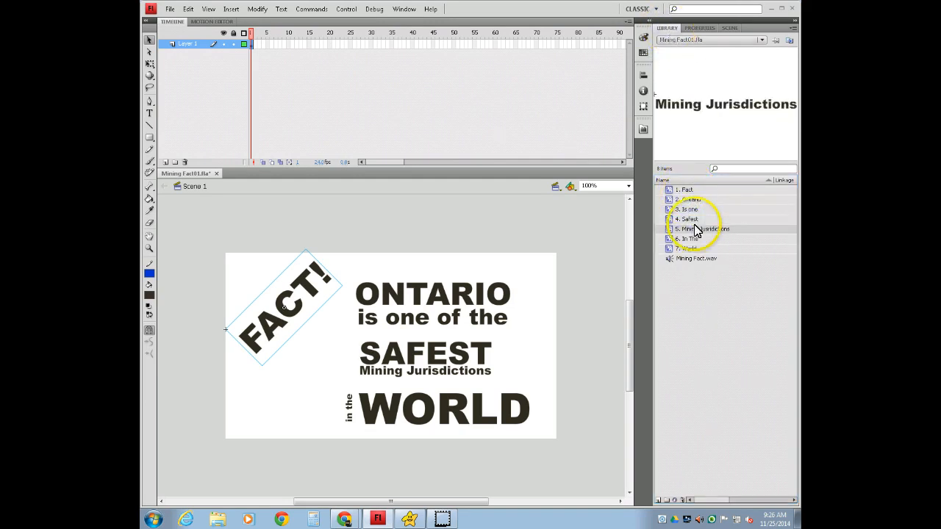
click(682, 262)
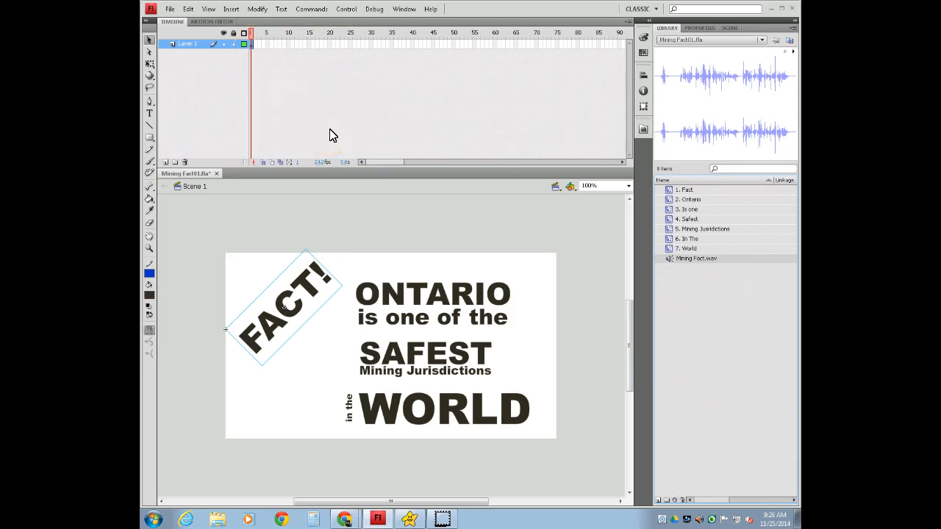
- Add a new layer above Layer 1 and name it SOUND
click(165, 162)
double_click(184, 44)
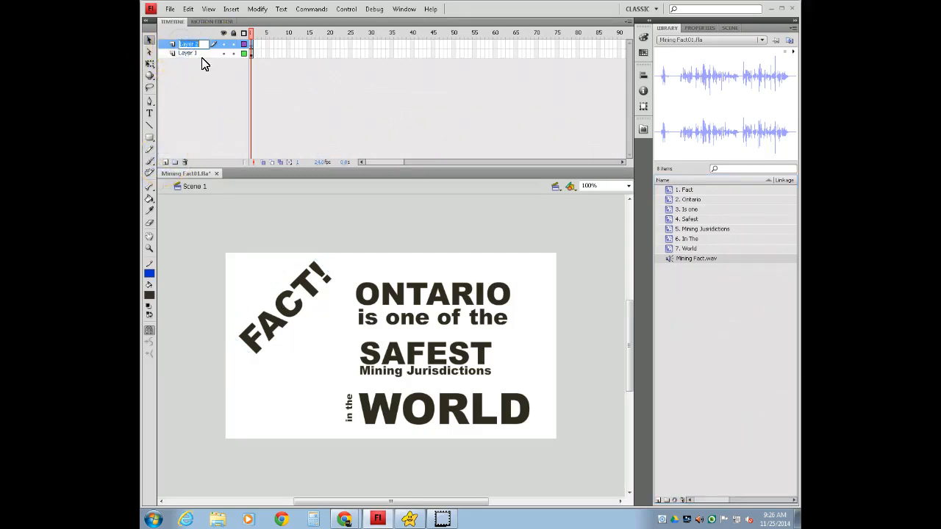
key(Return)
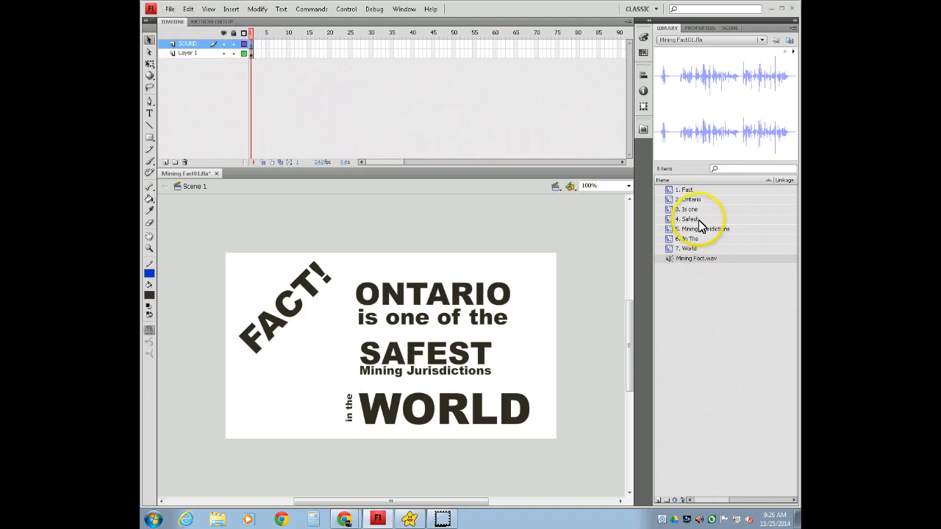
- Place Mining Fact.wav on the SOUND layer and extend that layer's frames to frame 85
drag(688, 259, 410, 330)
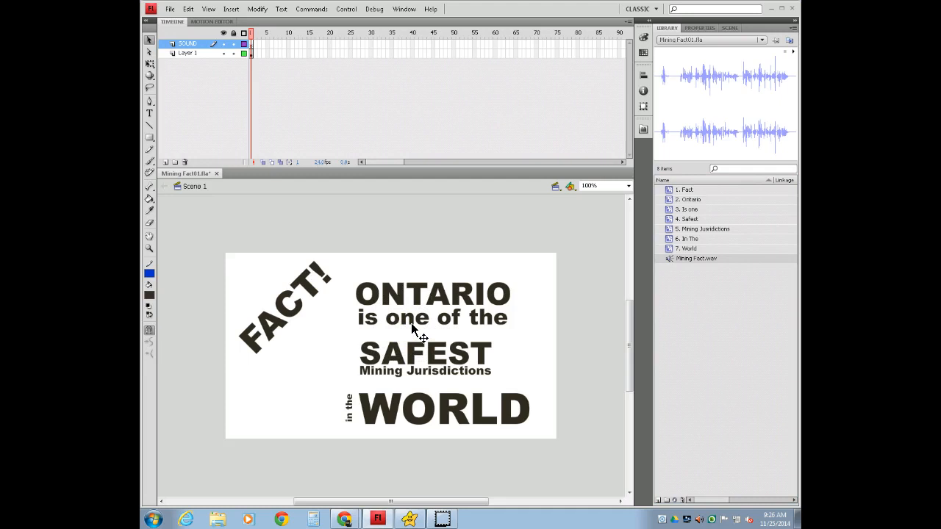
click(599, 44)
key(F5)
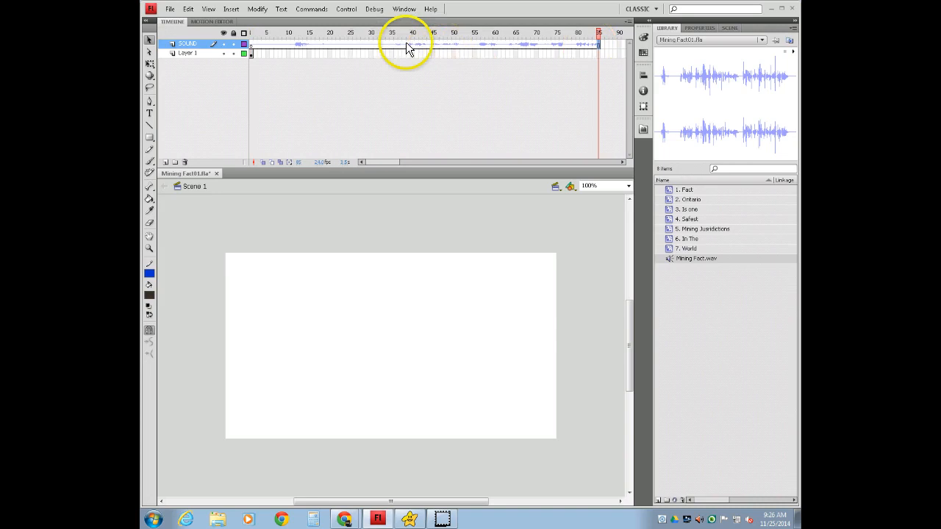
click(285, 33)
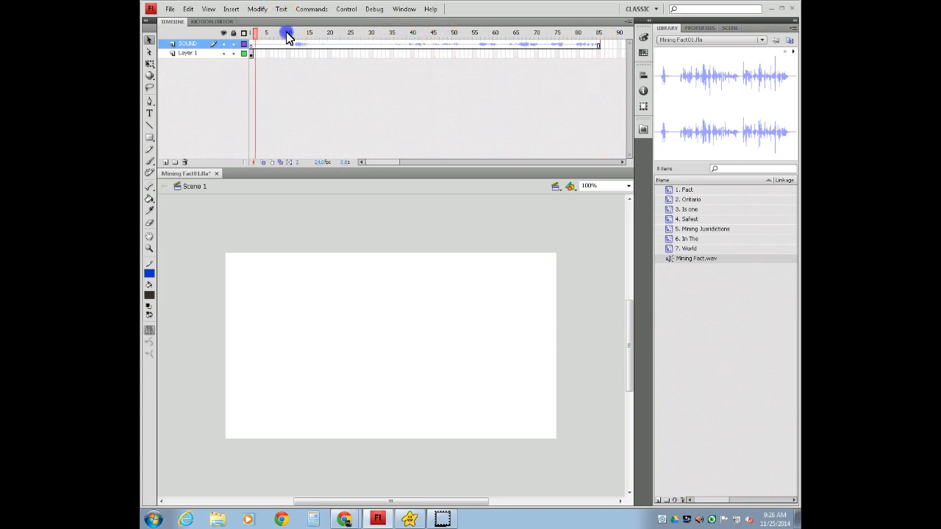
click(253, 34)
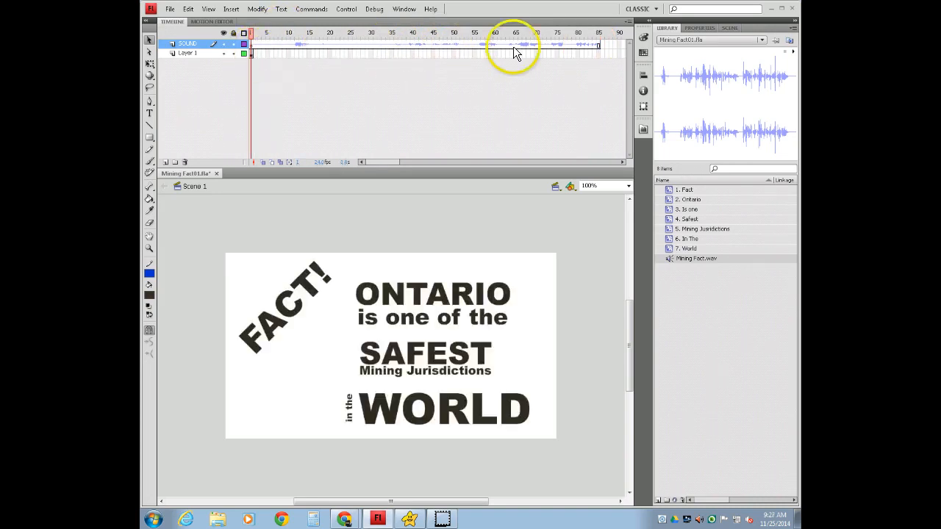
- Extend Layer 1 to frame 85 to match the length of the SOUND layer
click(598, 54)
key(F5)
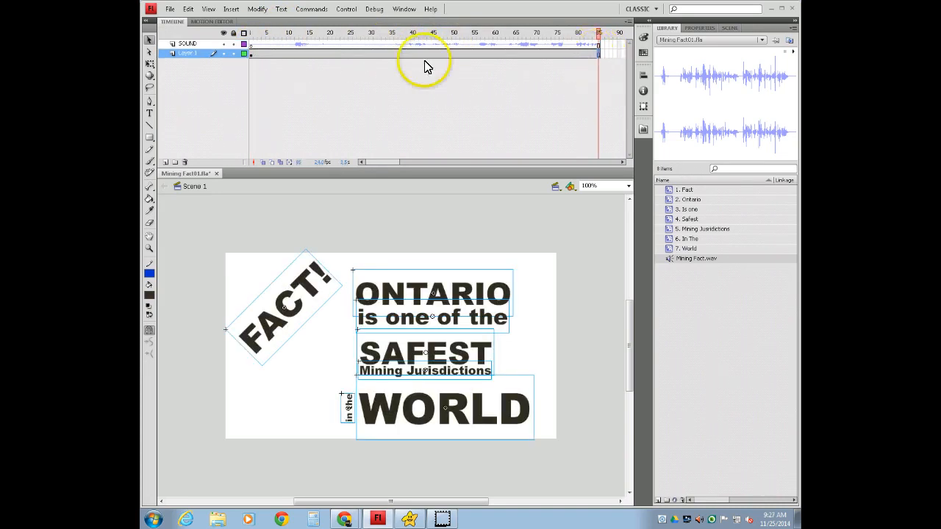
click(251, 53)
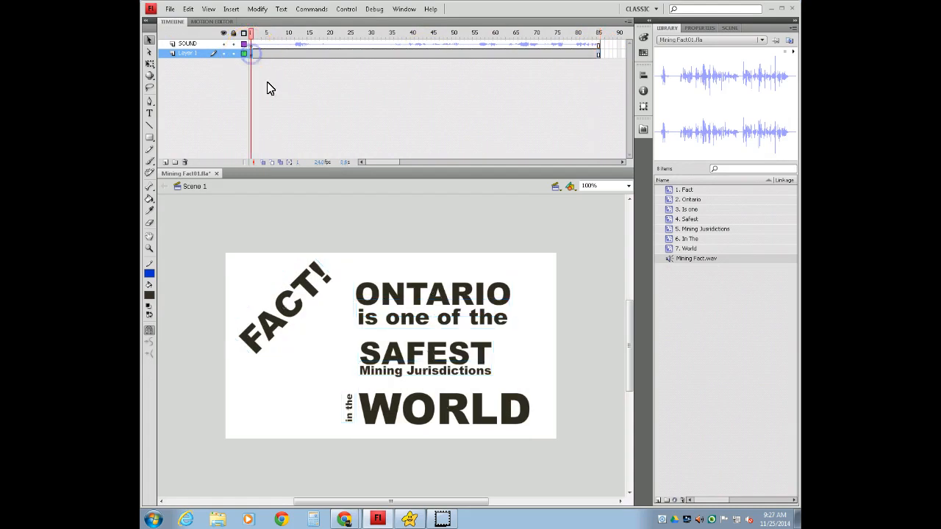
click(370, 237)
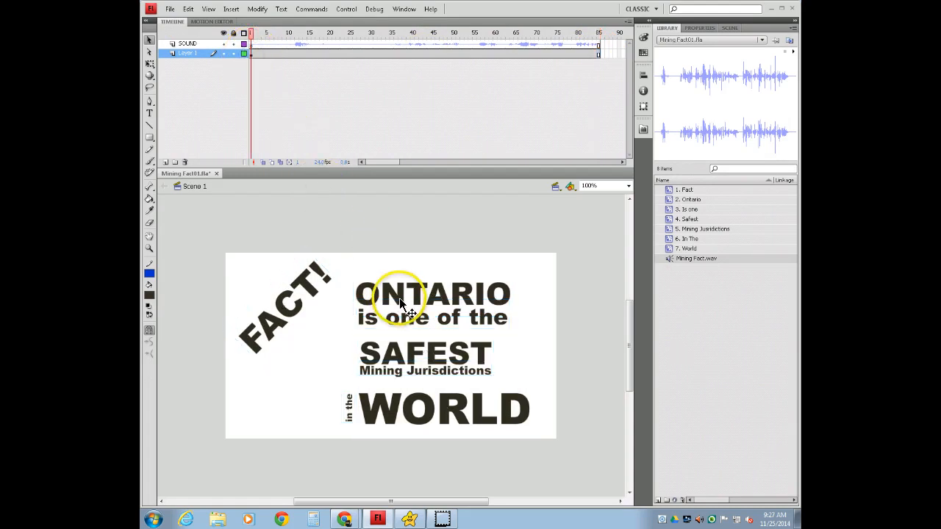
- Select the FACT! clip on the stage and view its instance properties
click(399, 298)
click(400, 296)
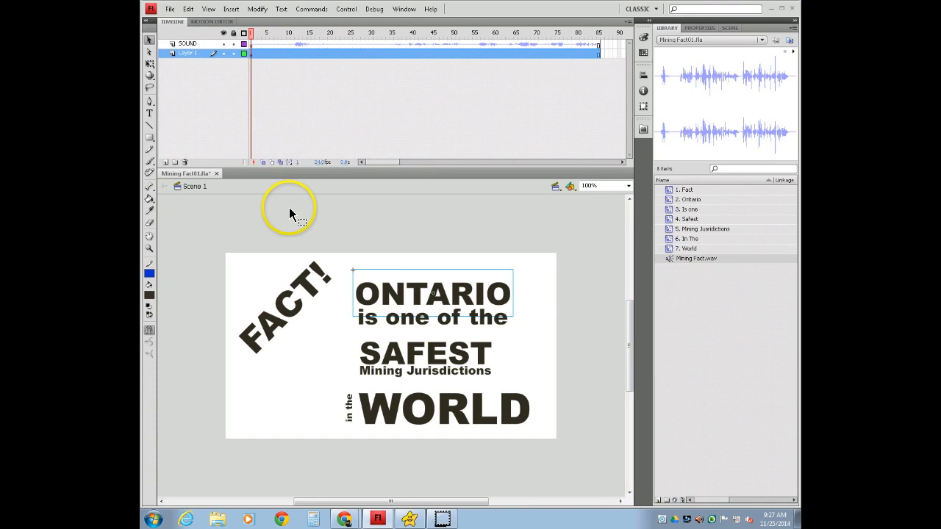
drag(341, 300, 318, 296)
double_click(693, 28)
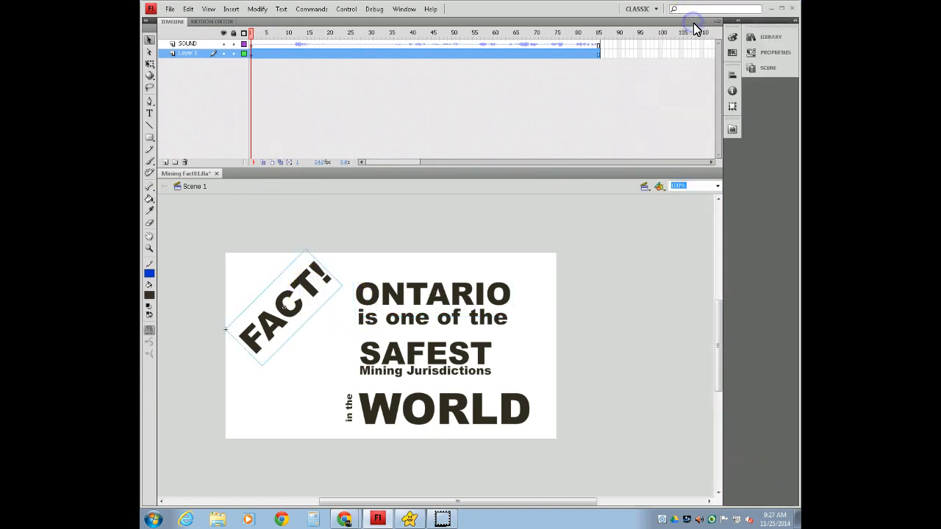
click(778, 53)
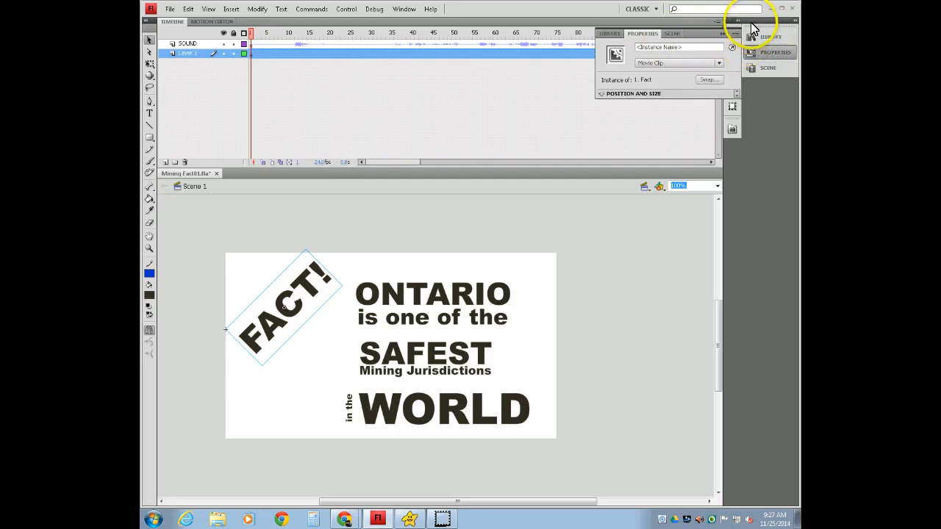
click(792, 20)
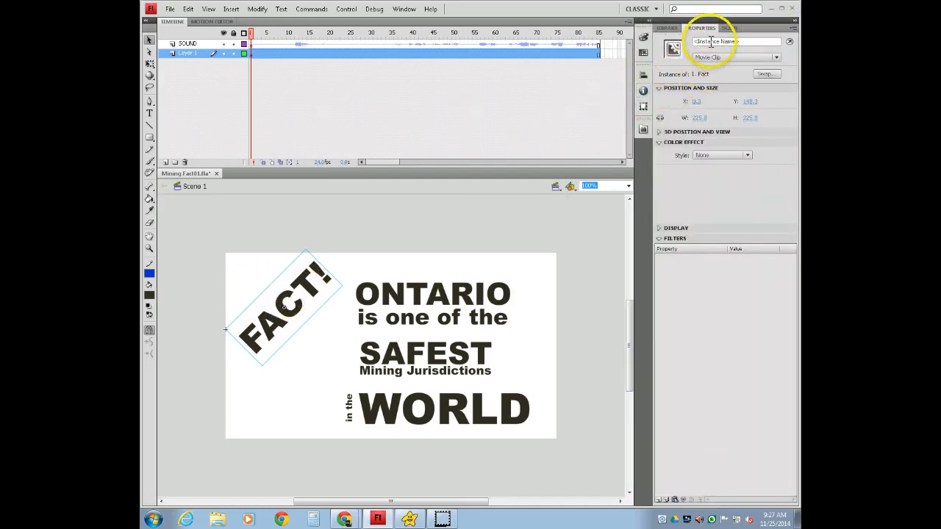
click(234, 246)
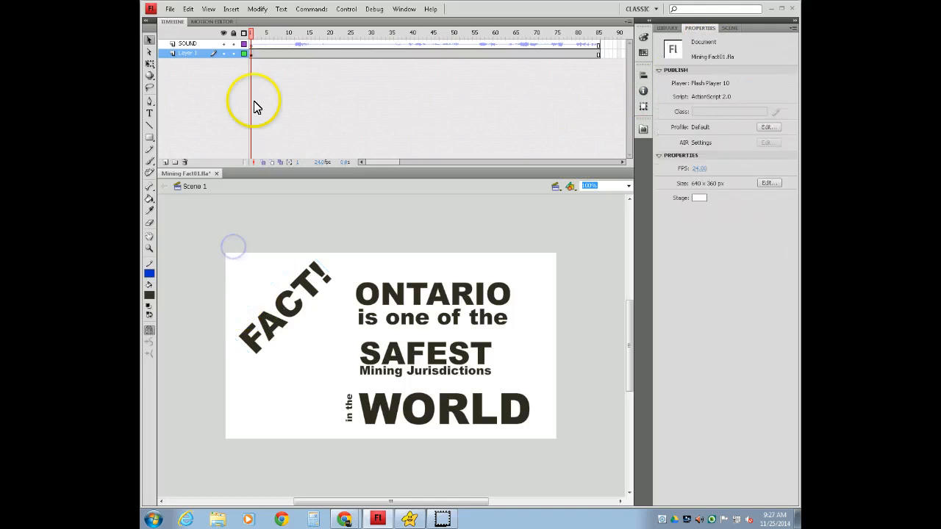
- Distribute all the text clips in frame 1 of Layer 1 to separate layers
click(252, 53)
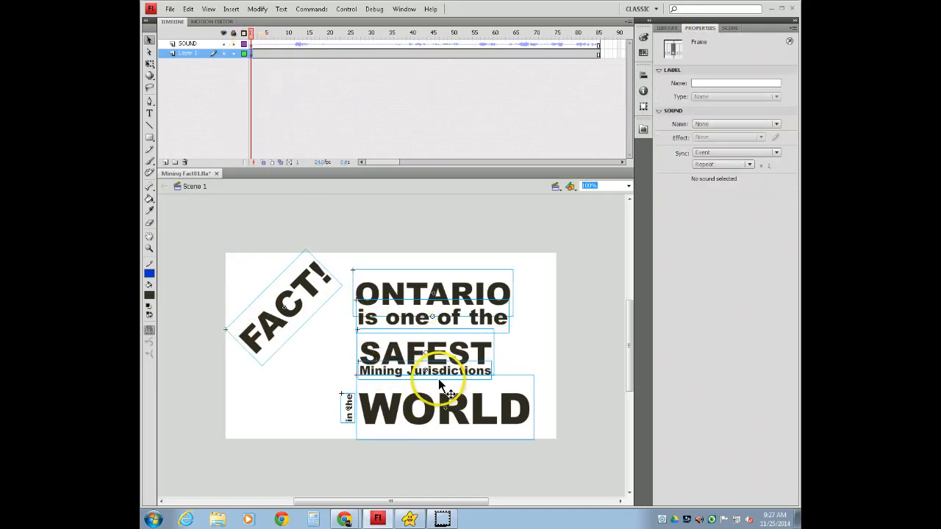
right_click(400, 288)
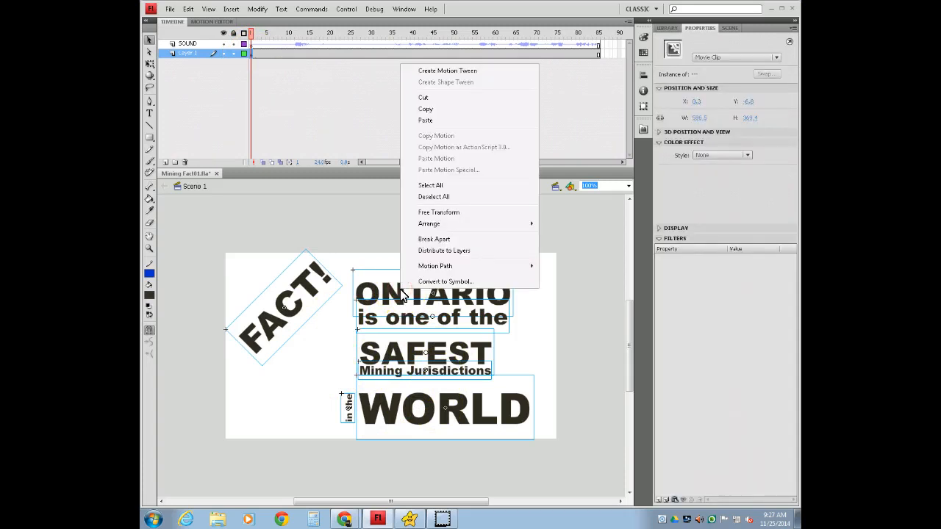
click(459, 252)
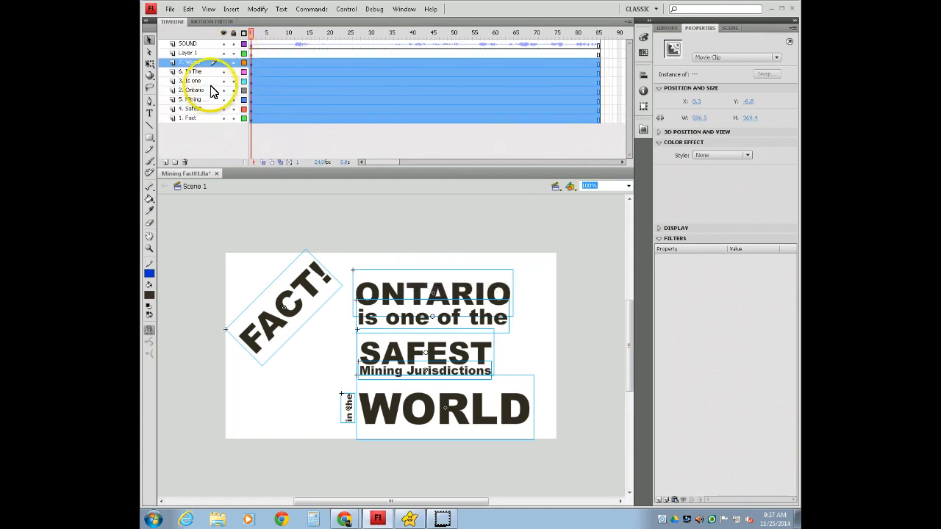
- Reorder the text layers below Layer 1 into numerical sequence, from 1. Fact at the top down to 7. World
click(190, 118)
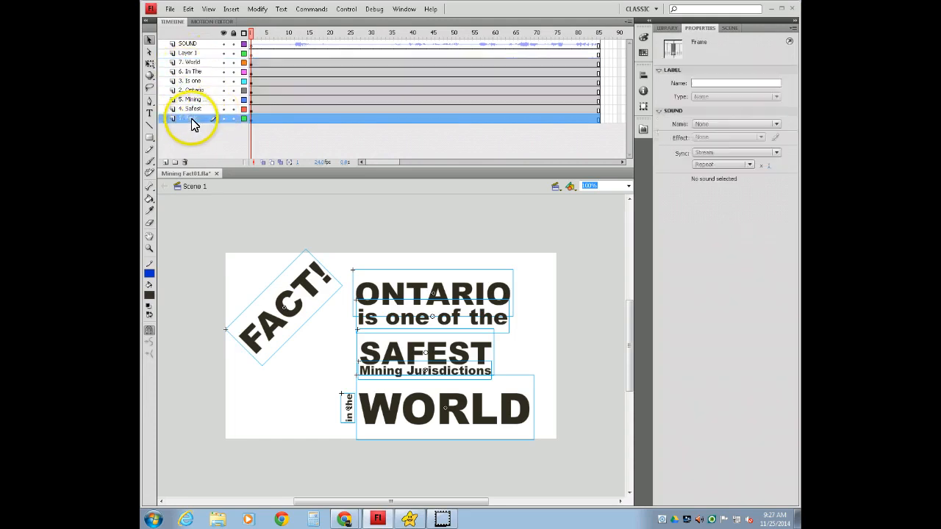
drag(183, 120, 181, 65)
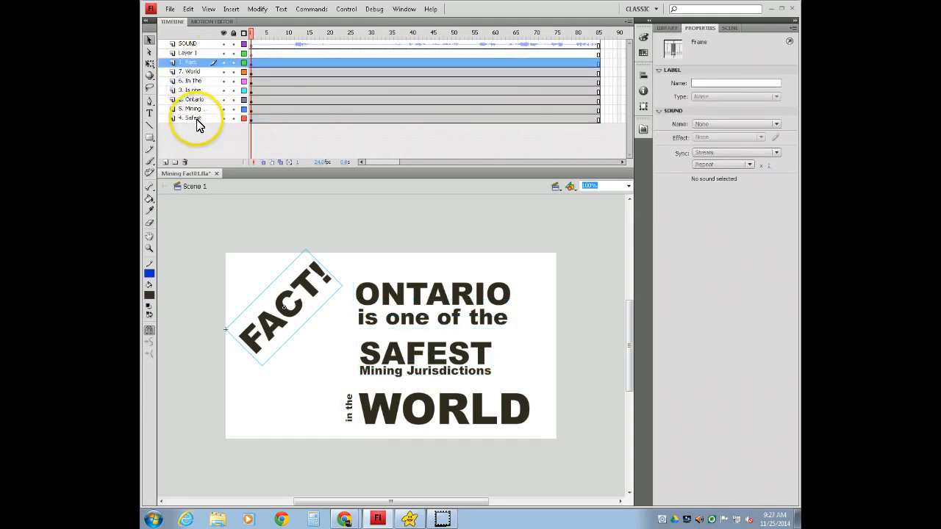
drag(191, 104, 191, 79)
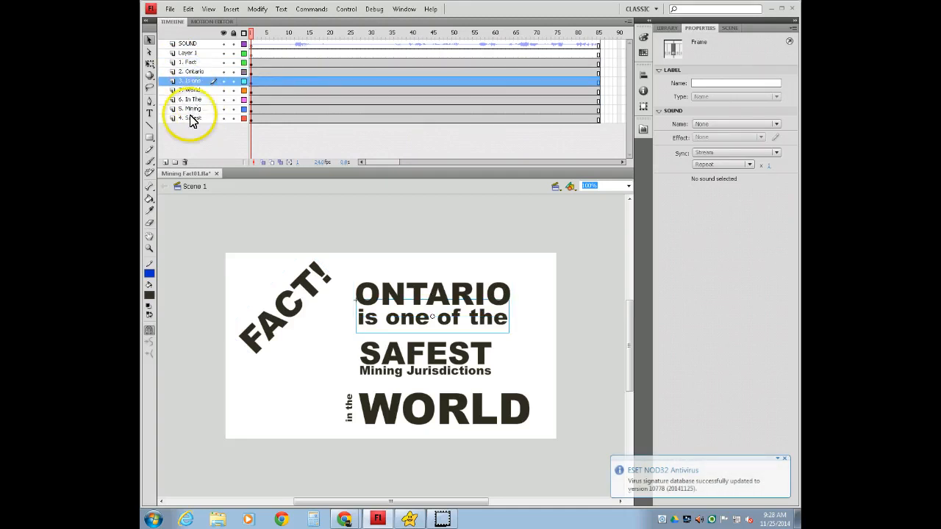
click(191, 118)
drag(191, 120, 190, 89)
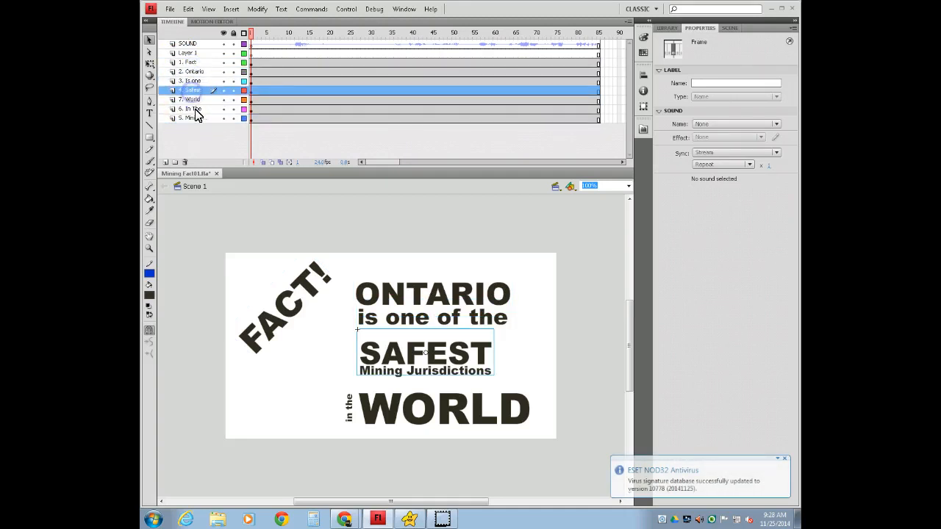
click(194, 120)
drag(196, 125, 194, 96)
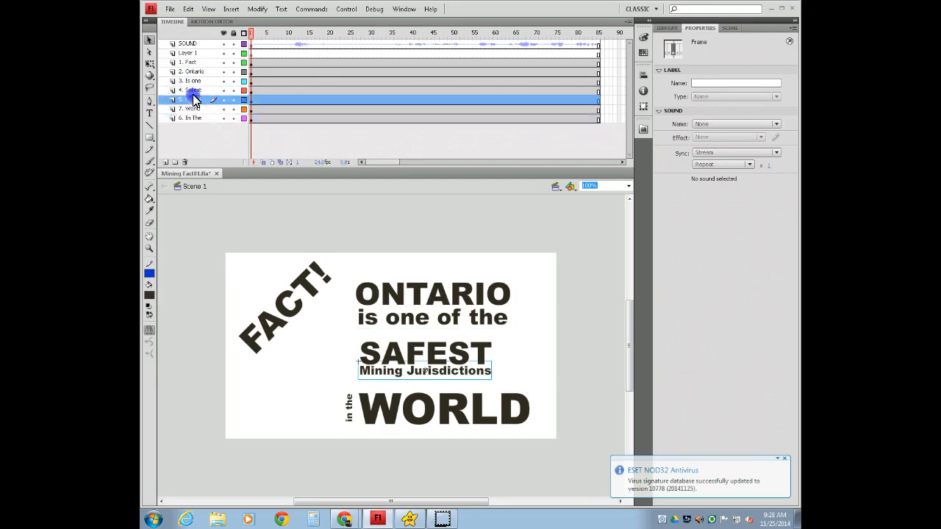
click(192, 122)
click(192, 122)
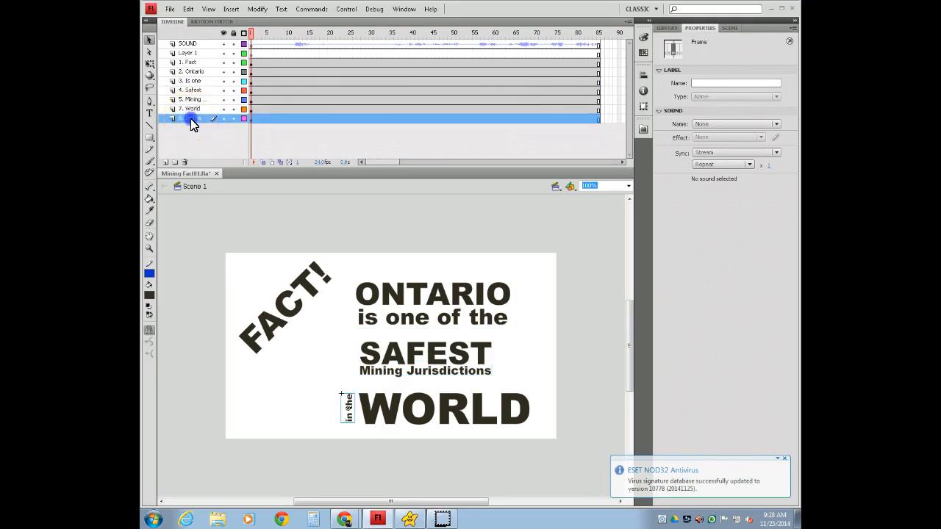
drag(191, 122, 191, 109)
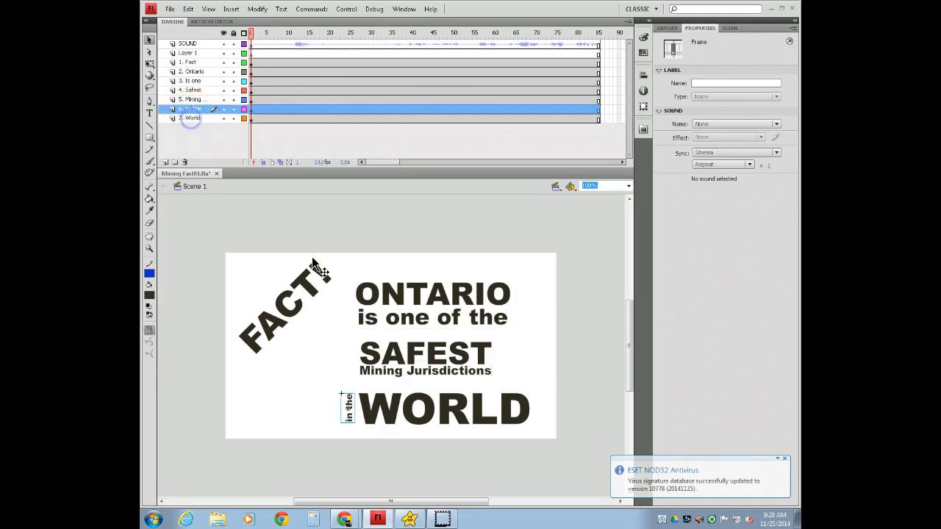
- Move the starting keyframes of all seven text layers from frame 1 to frame 27
click(251, 65)
key(ctrl+a)
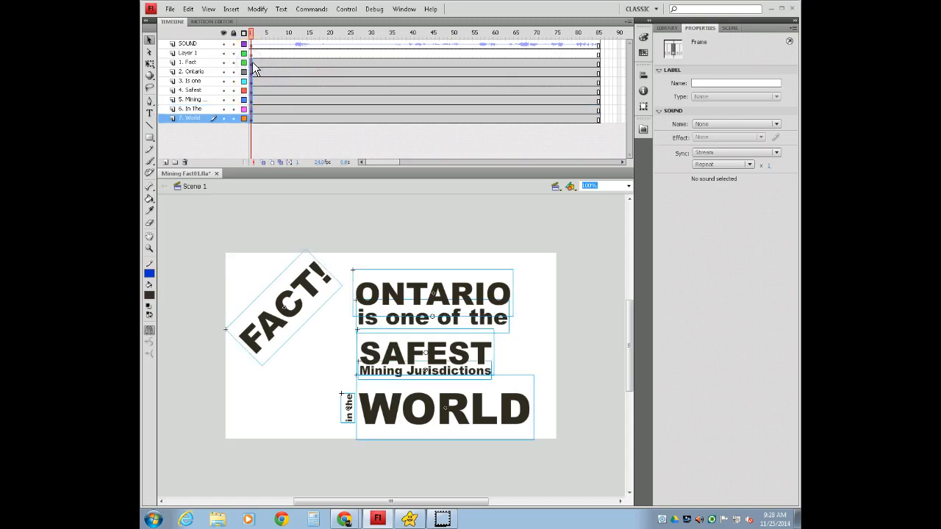
drag(252, 62, 358, 65)
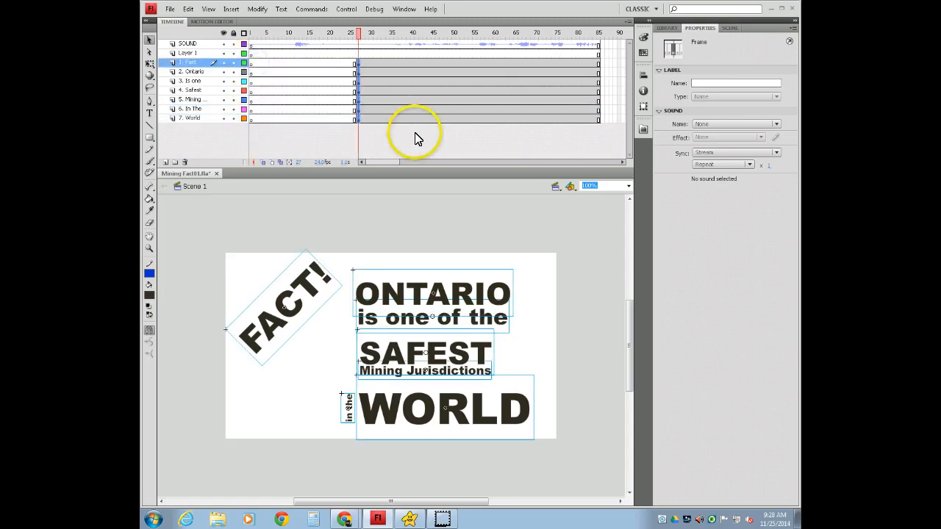
- Move the 1. Fact layer's starting keyframe to frame 12, where the voice-over waveform begins
click(332, 66)
click(355, 63)
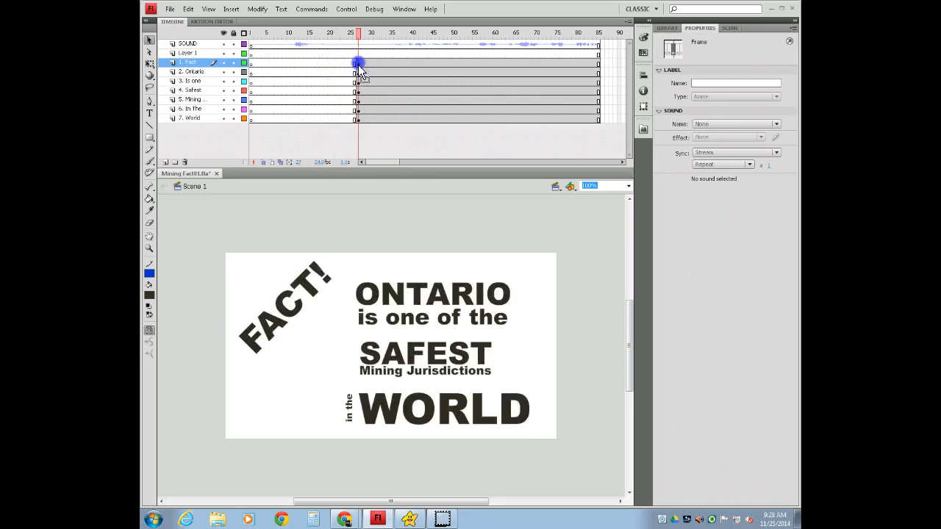
drag(358, 62, 298, 62)
click(342, 156)
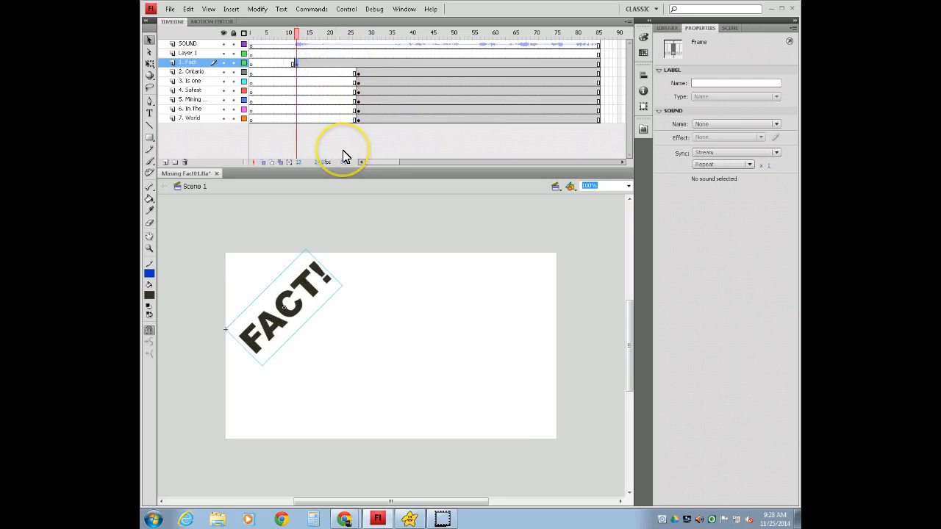
- Show the library and insert a keyframe at frame 24 on the 1. Fact layer
click(348, 65)
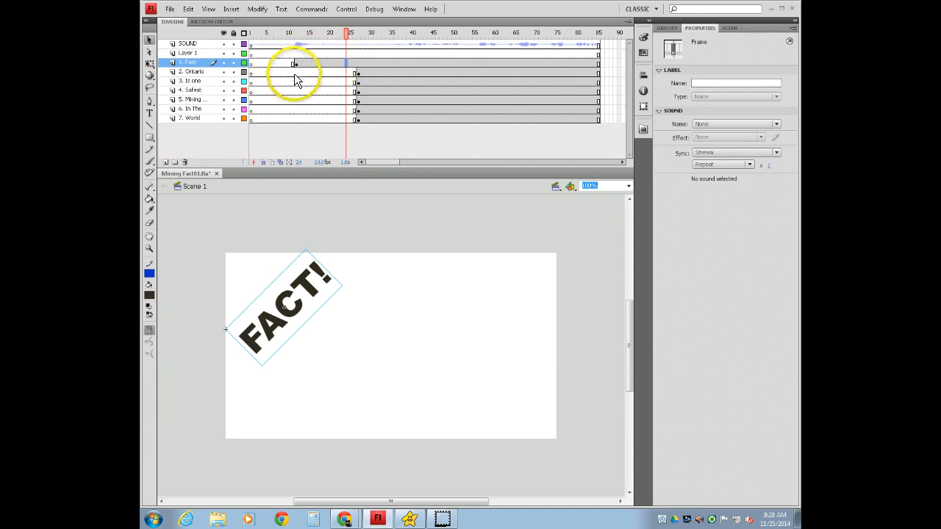
click(668, 28)
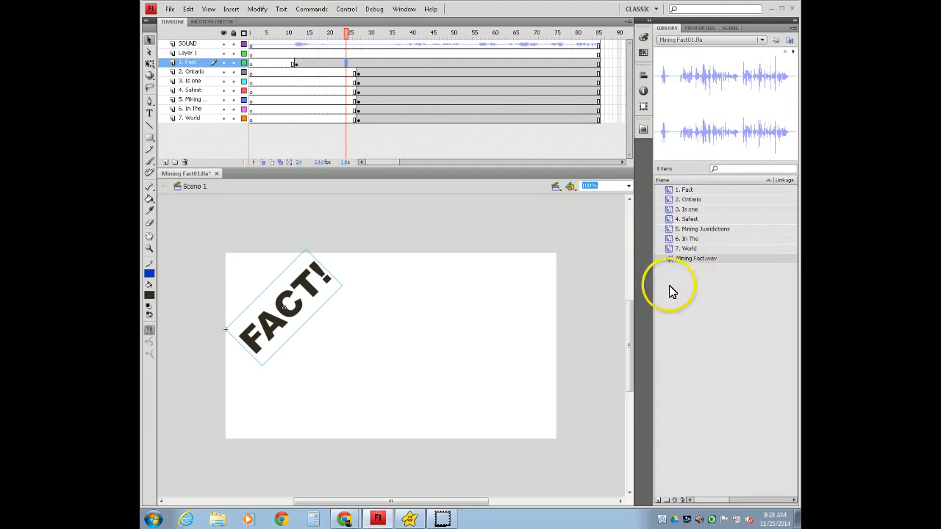
click(295, 63)
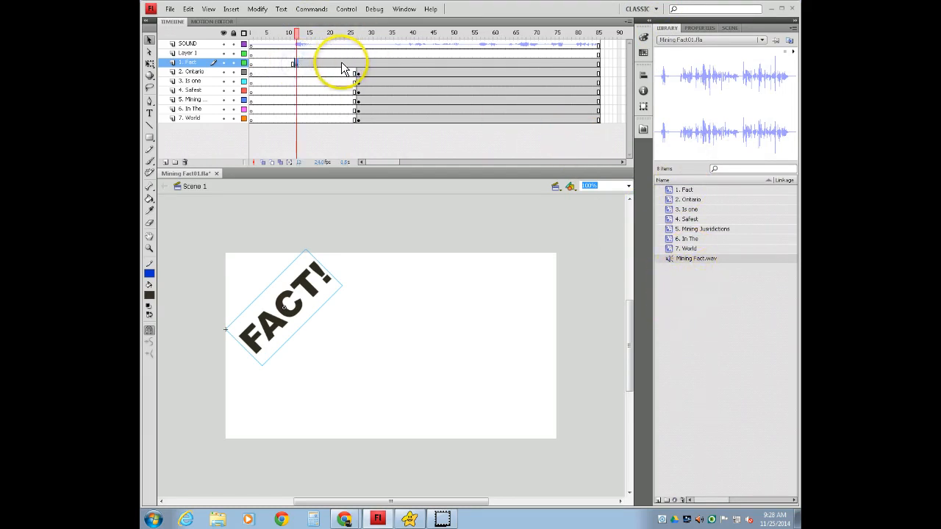
click(345, 64)
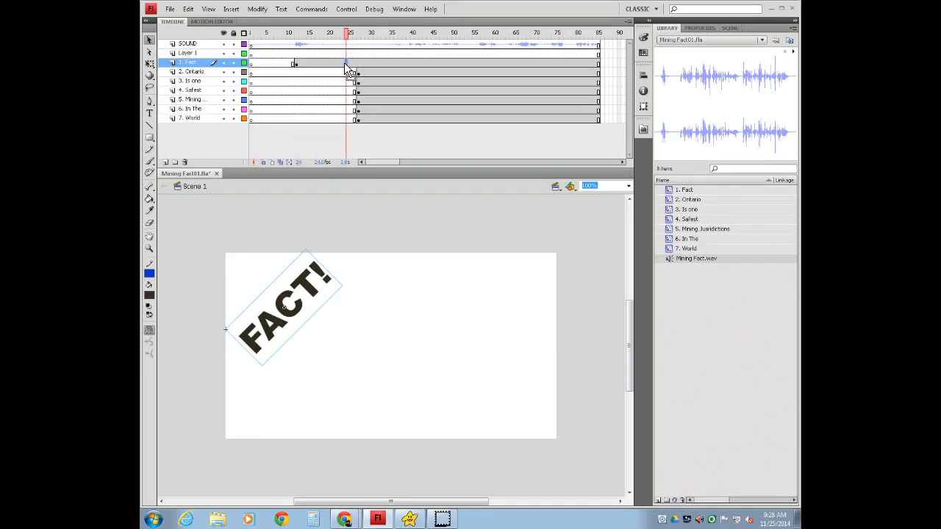
click(343, 62)
- Create a classic tween between the keyframes at frames 12 and 24 on the 1. Fact layer
click(296, 63)
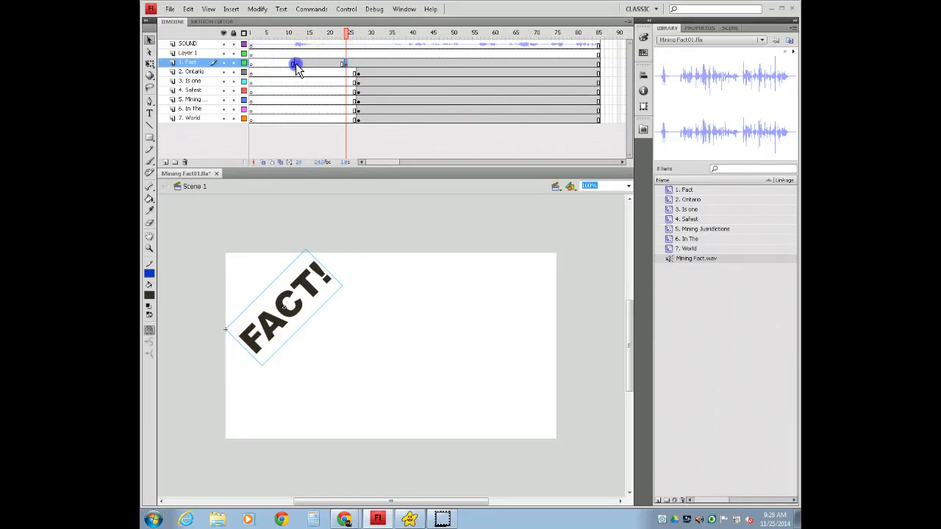
click(343, 64)
click(322, 169)
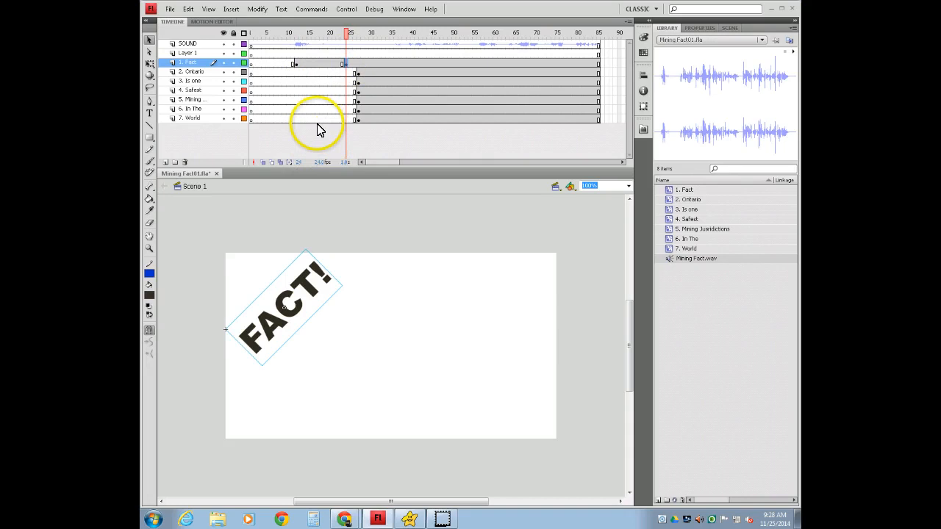
click(297, 64)
click(345, 64)
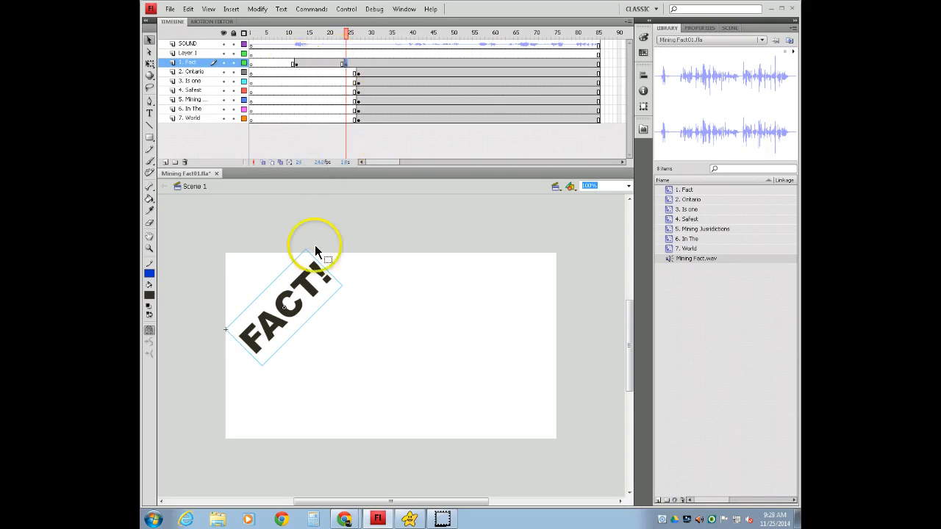
right_click(325, 64)
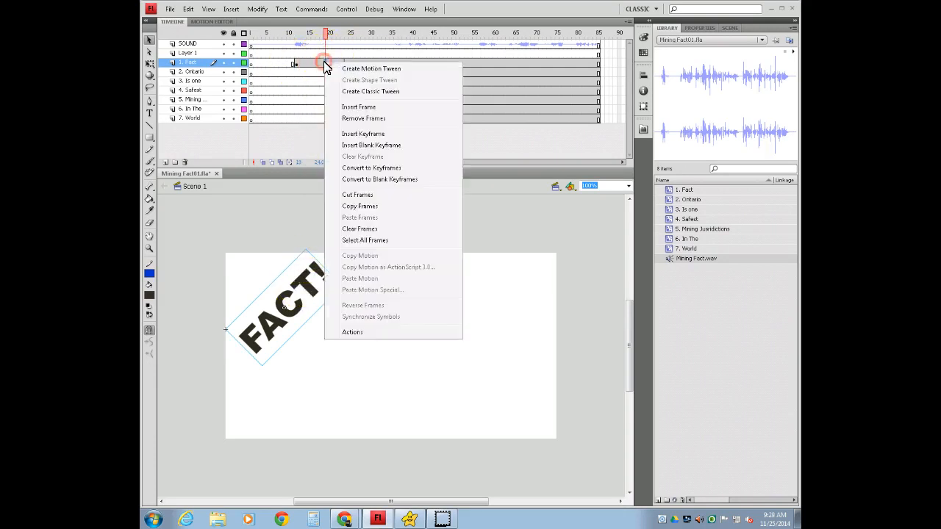
click(360, 94)
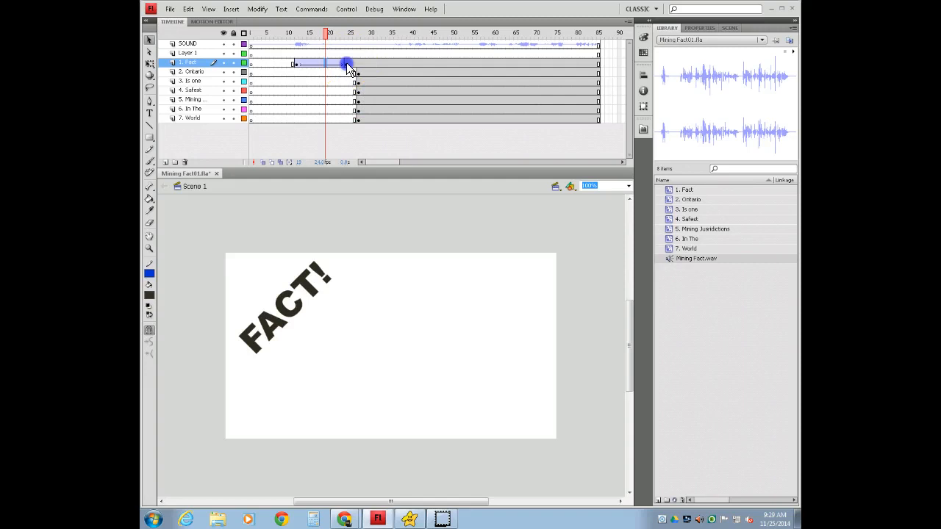
- Enlarge the FACT! clip about its center with Free Transform at frame 12 until it extends well beyond the stage
click(347, 63)
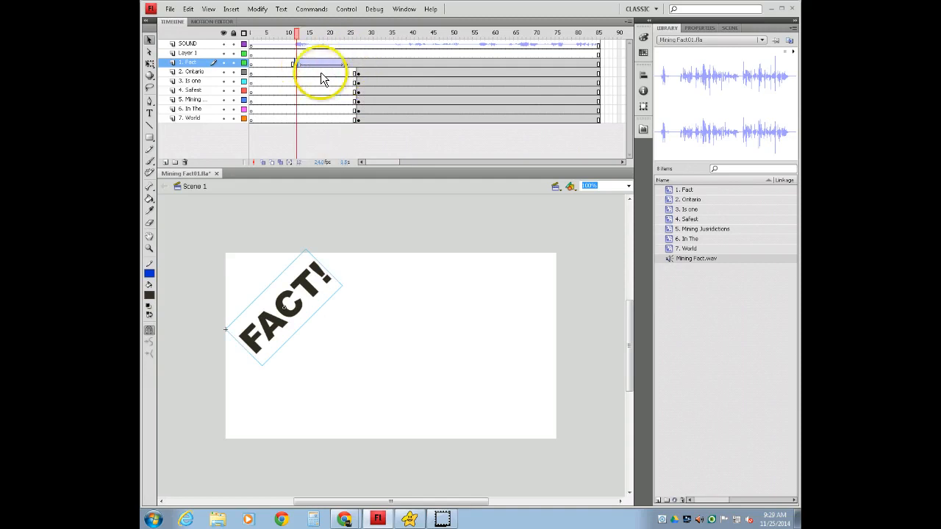
click(150, 63)
drag(305, 248, 415, 168)
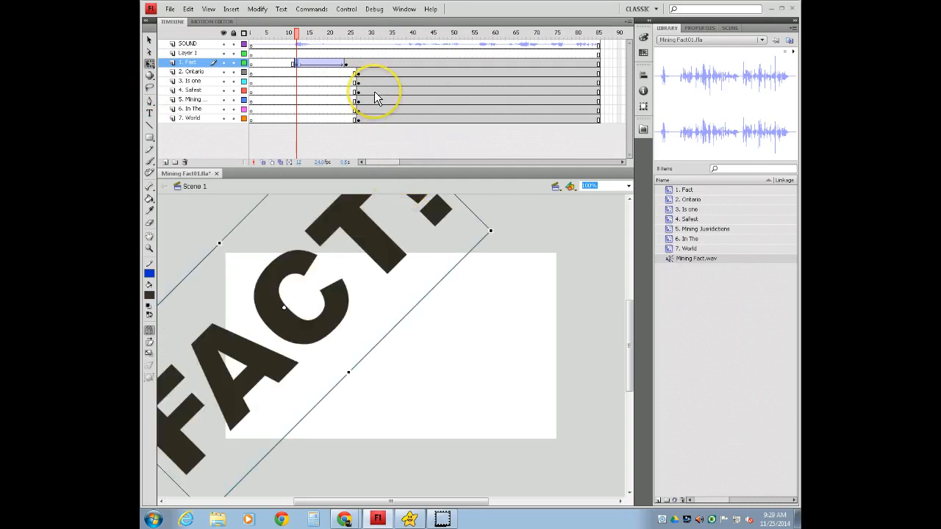
- Test the movie to preview the FACT! animation, close the preview, and scrub the timeline to frame 38
key(ctrl+Return)
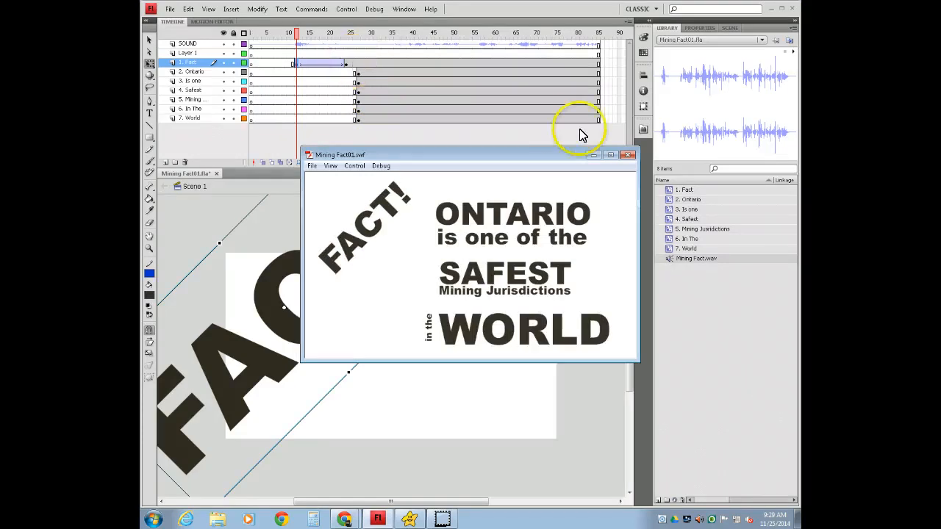
click(627, 156)
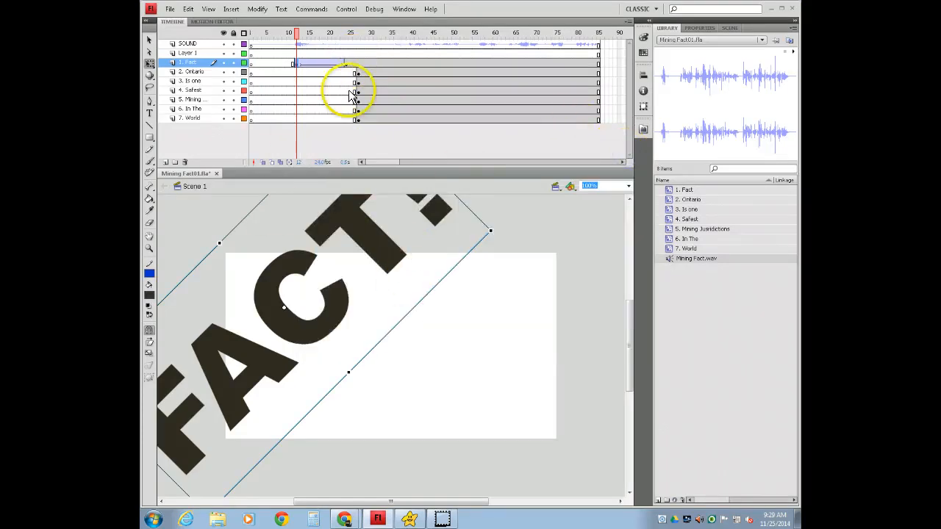
drag(296, 34, 404, 34)
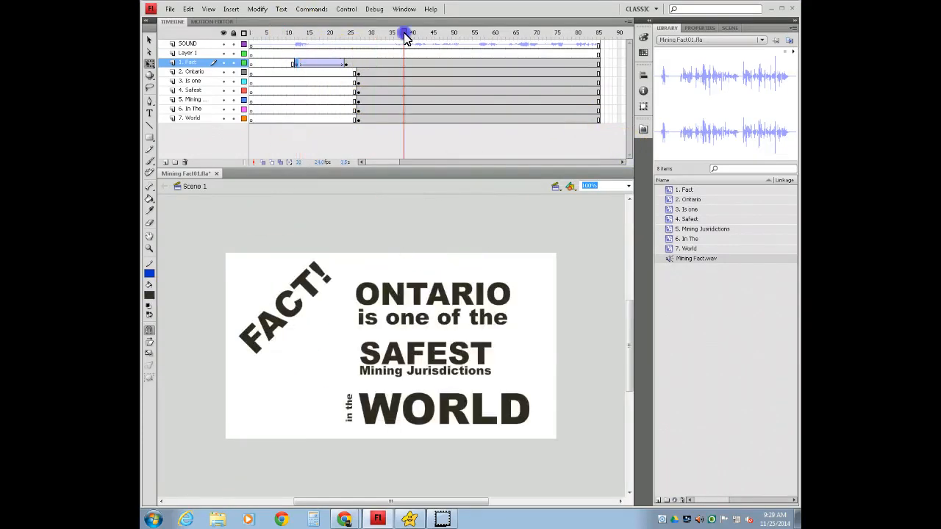